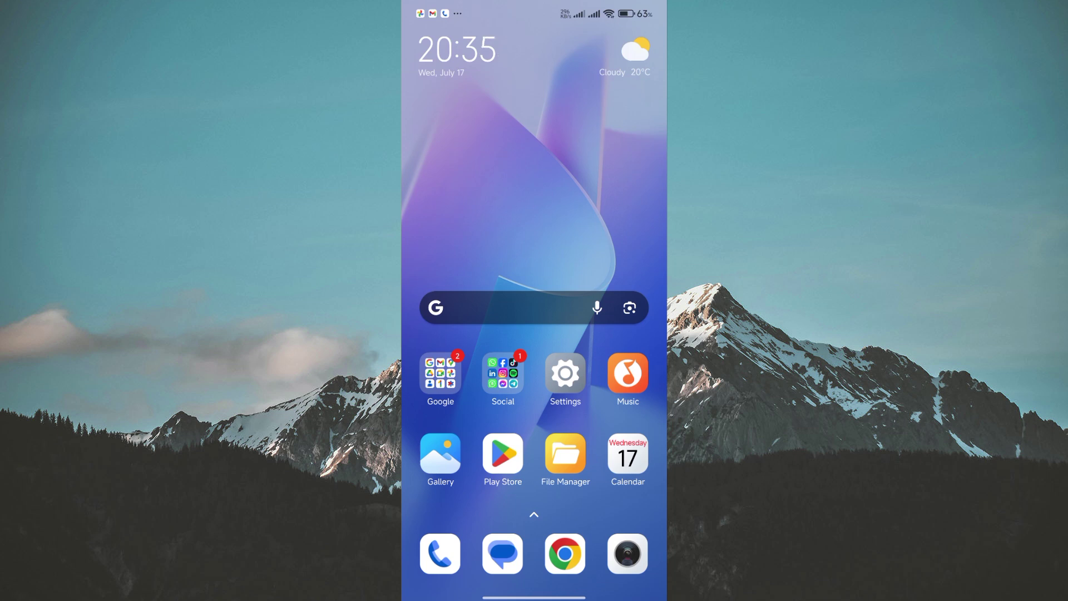
Open the app drawer and bring its last section, through YT Music, into view
{"action": "left_click_drag", "start_coordinate": [534, 500], "coordinate": [534, 208]}
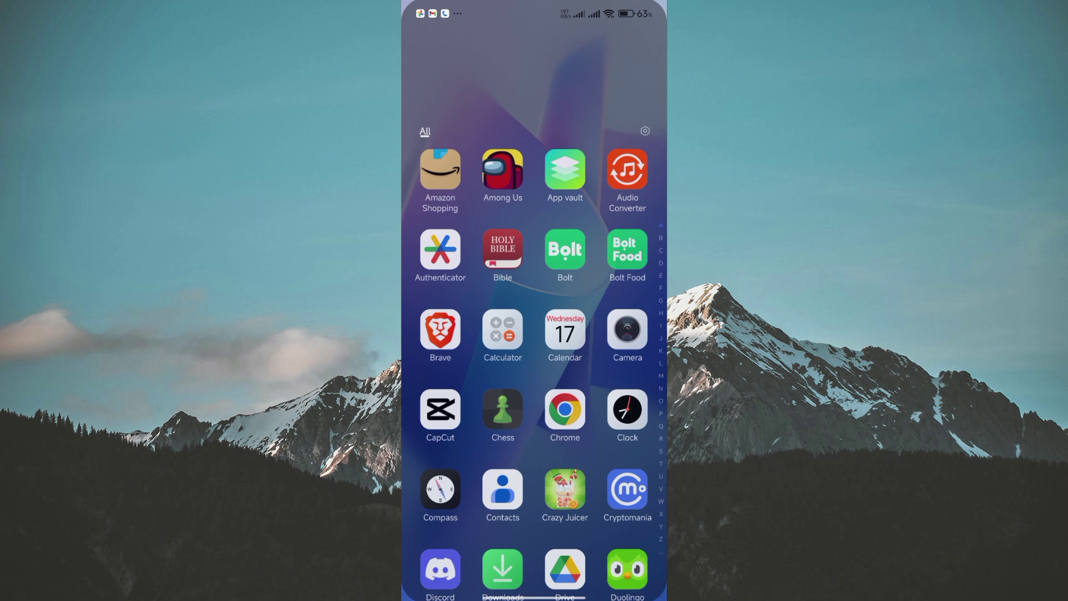
{"action": "scroll", "coordinate": [535, 300], "scroll_direction": "down", "scroll_amount": 5}
{"action": "scroll", "coordinate": [534, 300], "scroll_direction": "down", "scroll_amount": 5}
{"action": "scroll", "coordinate": [534, 300], "scroll_direction": "down", "scroll_amount": 10}
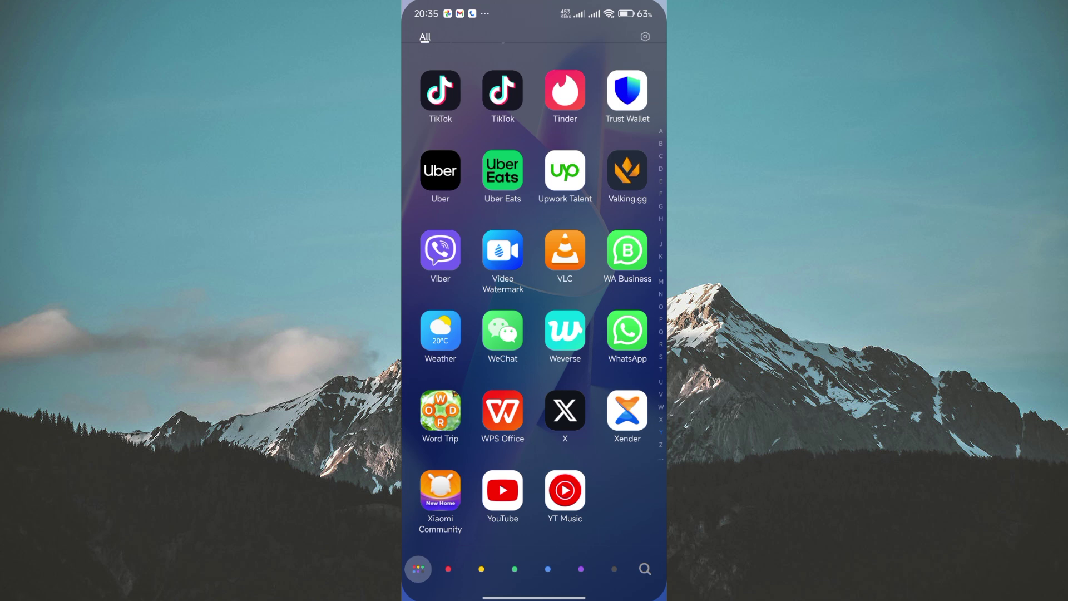
Launch Viber and open the chat with the Pi personal AI bot
{"action": "left_click", "coordinate": [440, 250]}
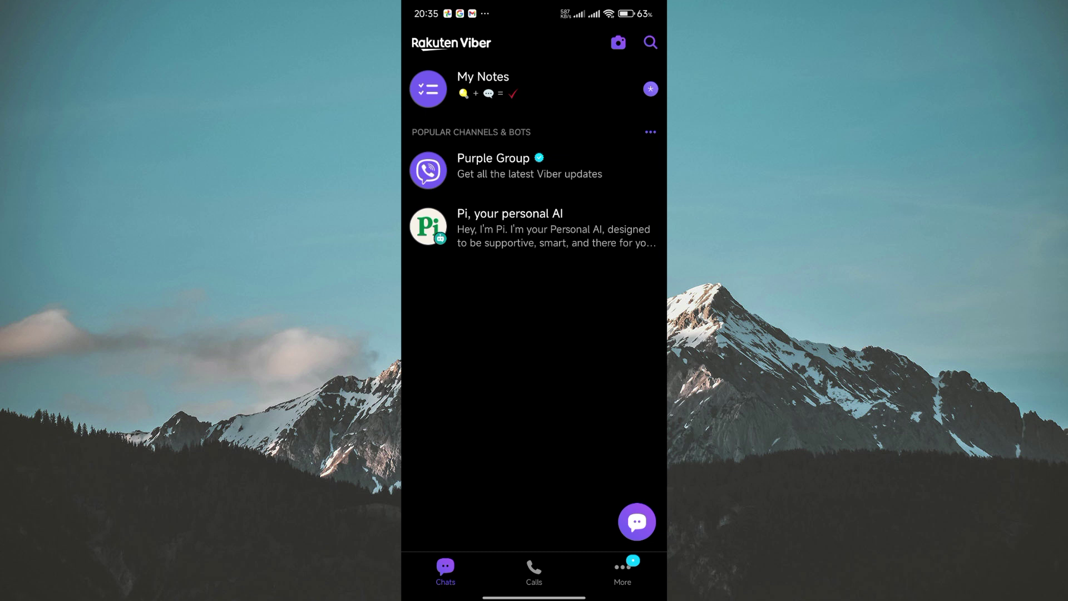
{"action": "left_click", "coordinate": [567, 204]}
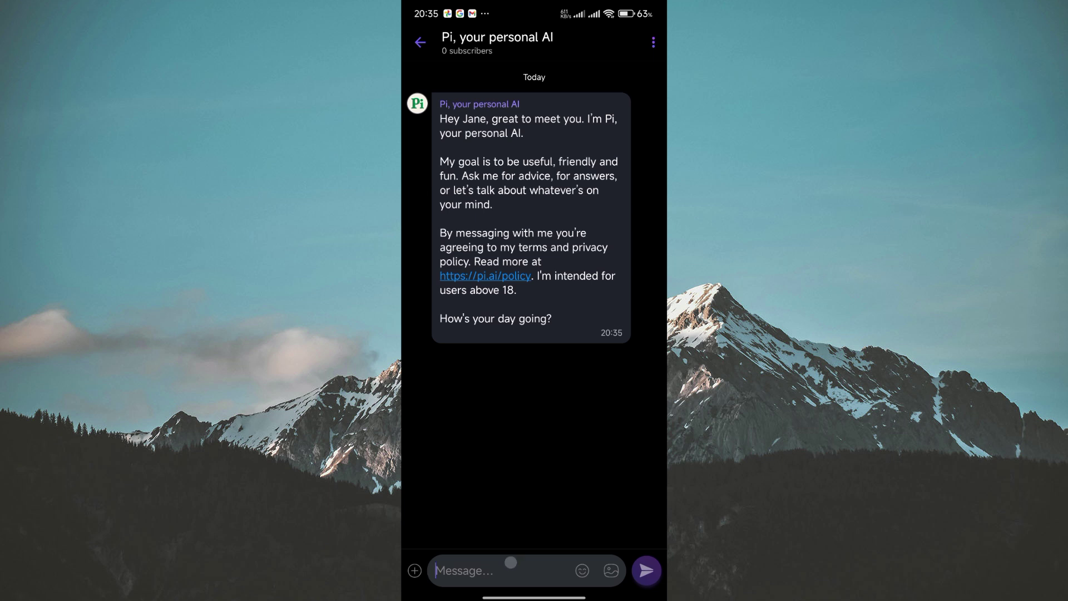
Send 'Hello' in the Pi chat and go back to the chats list
{"action": "left_click", "coordinate": [500, 570]}
{"action": "type", "text": "H"}
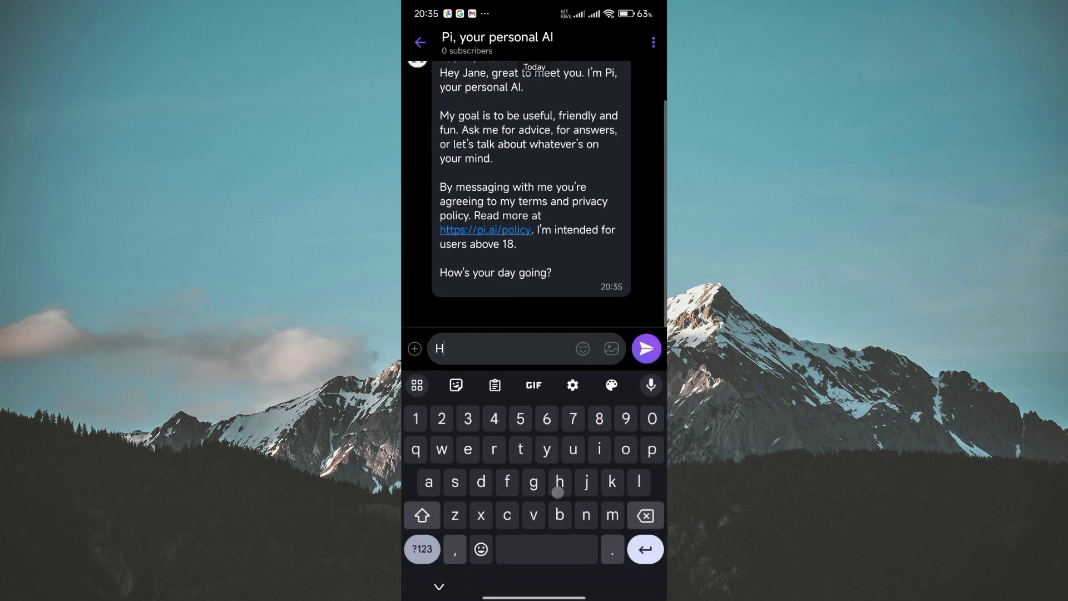
{"action": "type", "text": "ello"}
{"action": "left_click", "coordinate": [637, 354]}
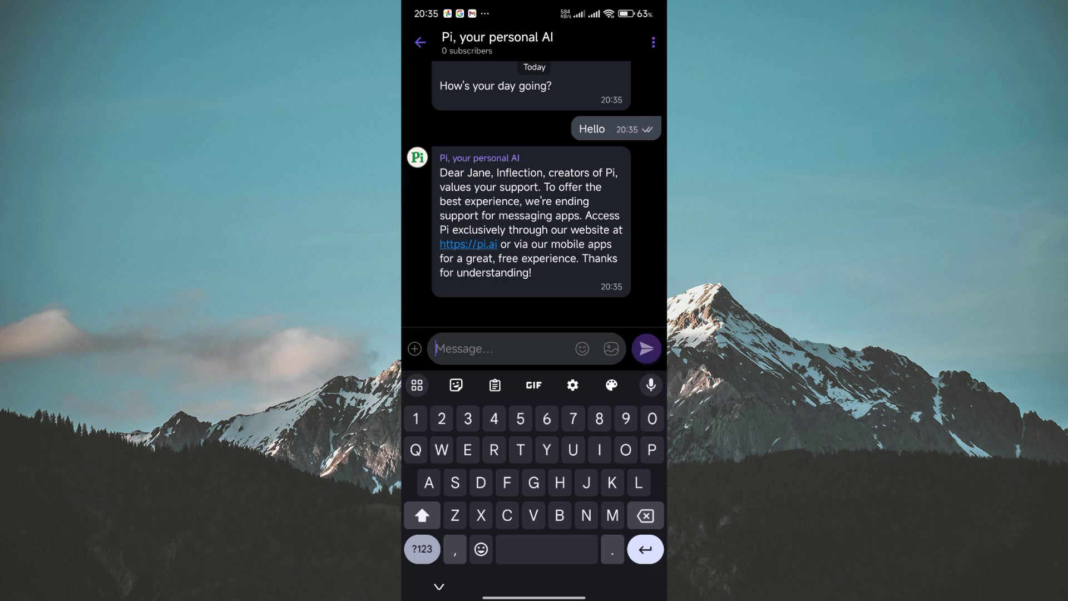
{"action": "left_click", "coordinate": [426, 43]}
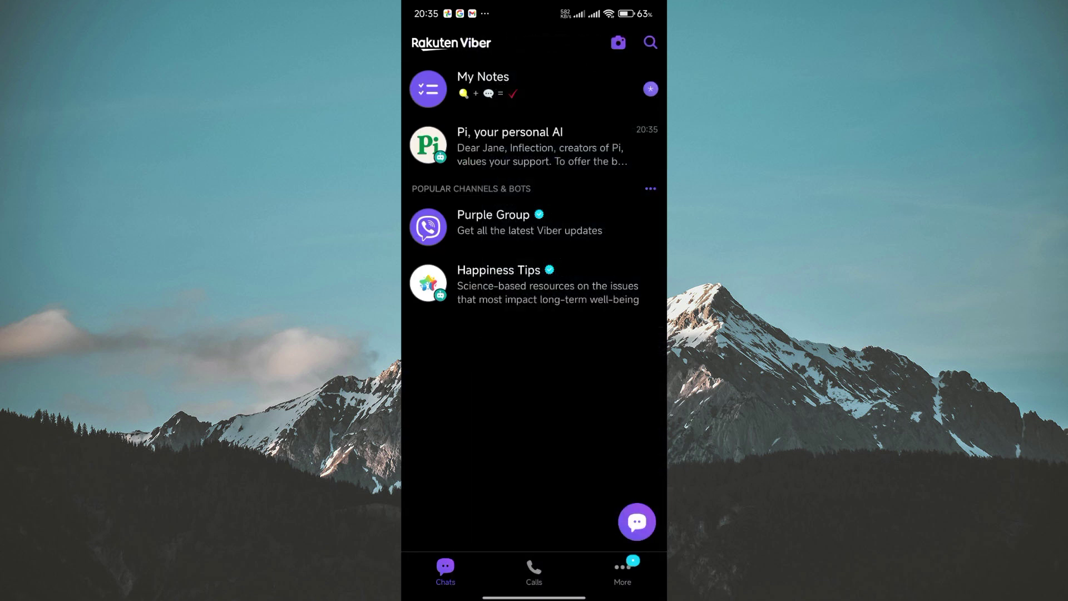
View Viber's Settings from More, then back out to the Android home screen
{"action": "left_click", "coordinate": [621, 571]}
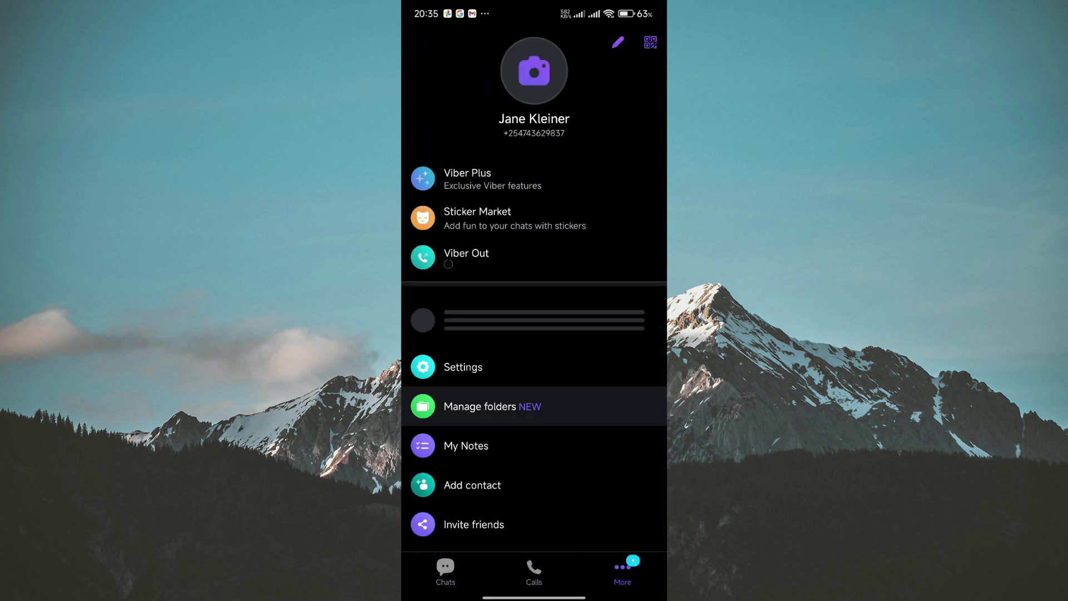
{"action": "left_click", "coordinate": [546, 372]}
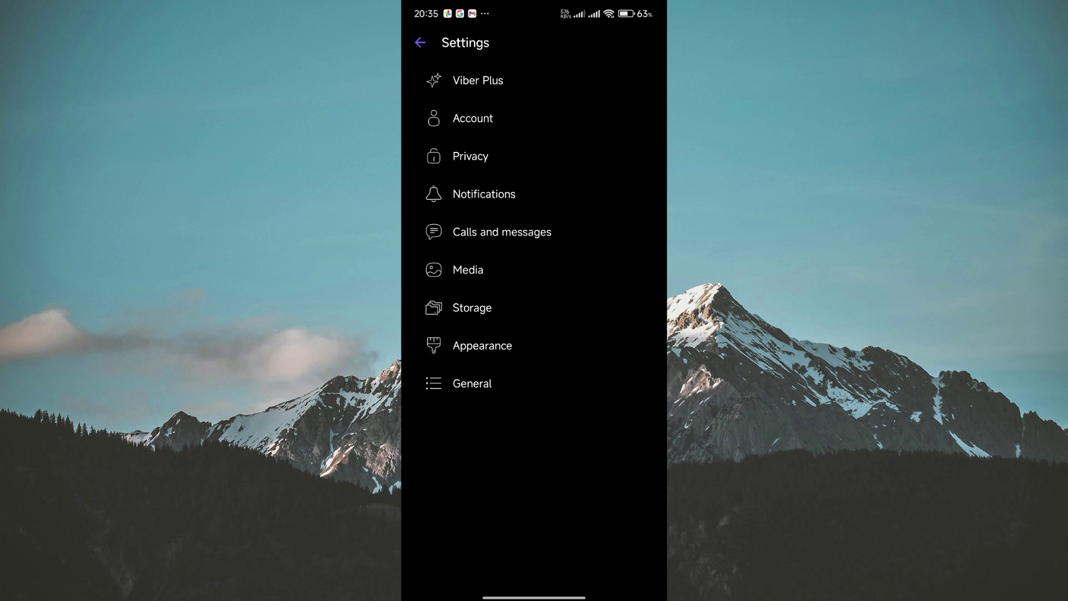
{"action": "key", "text": "Escape"}
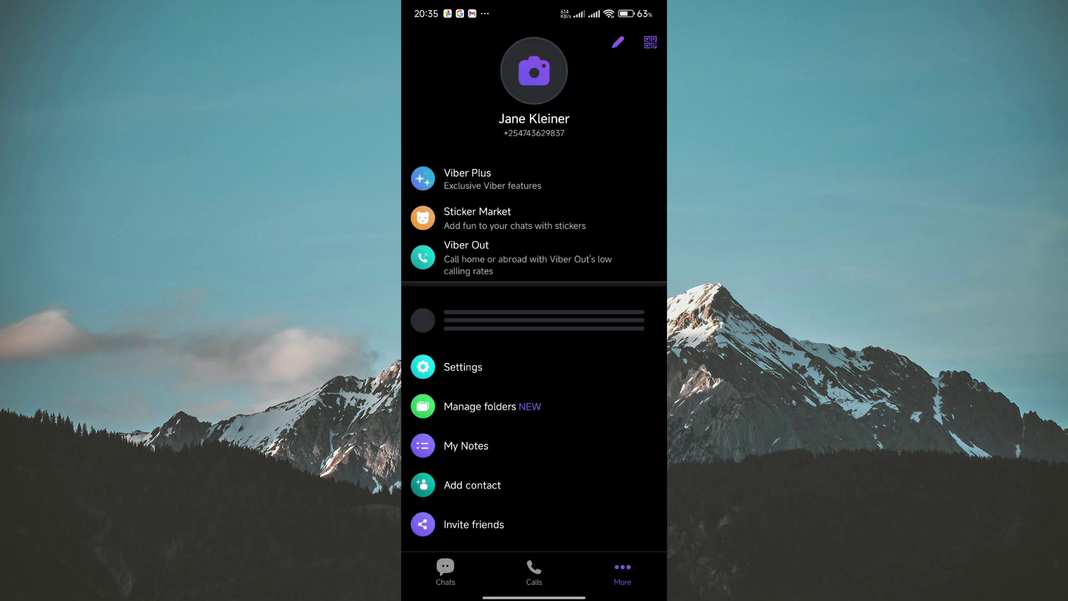
{"action": "key", "text": "Escape"}
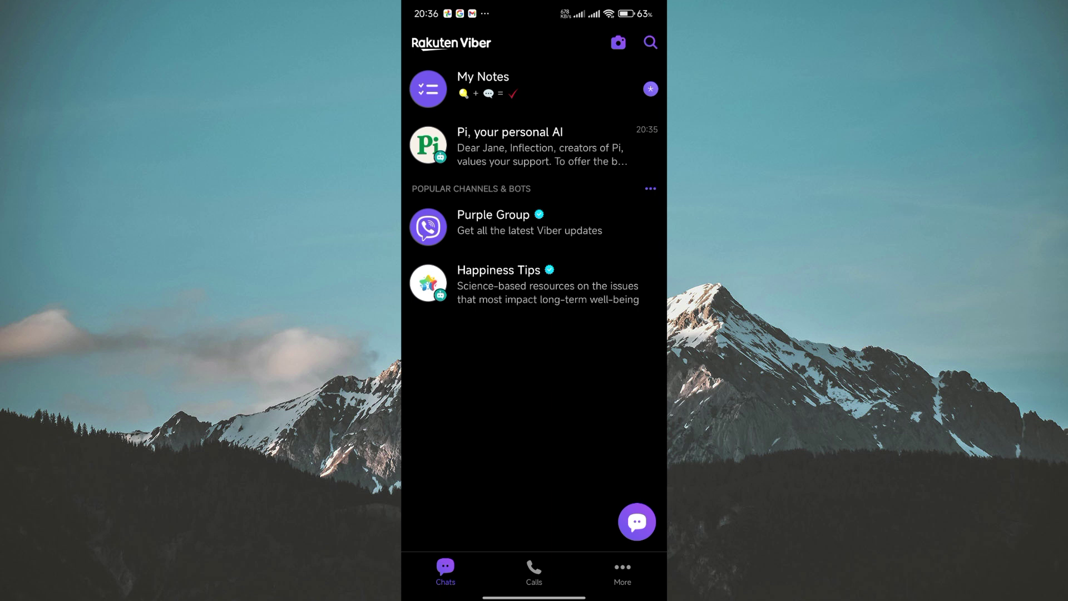
{"action": "key", "text": "Escape"}
{"action": "key", "text": "Escape"}
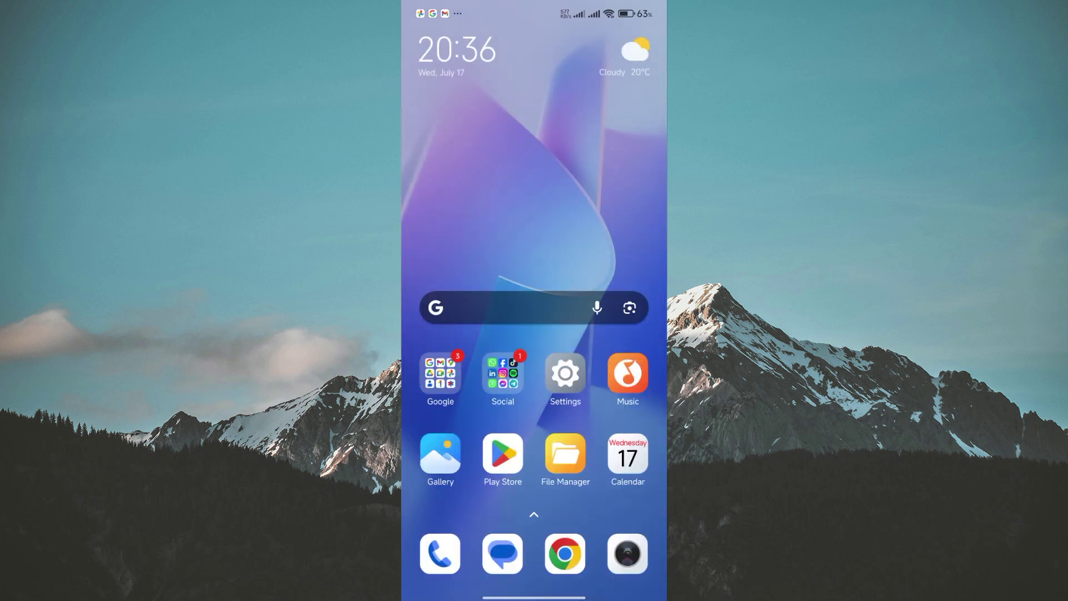